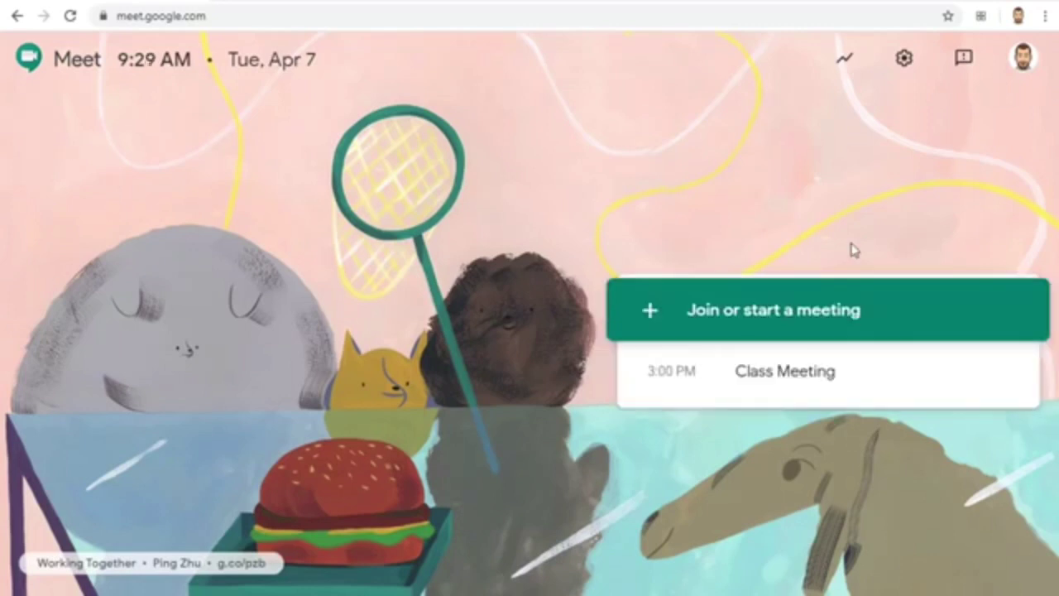
Step: Open the 'Join or start a meeting' prompt for a meeting code or nickname
left_click(813, 309)
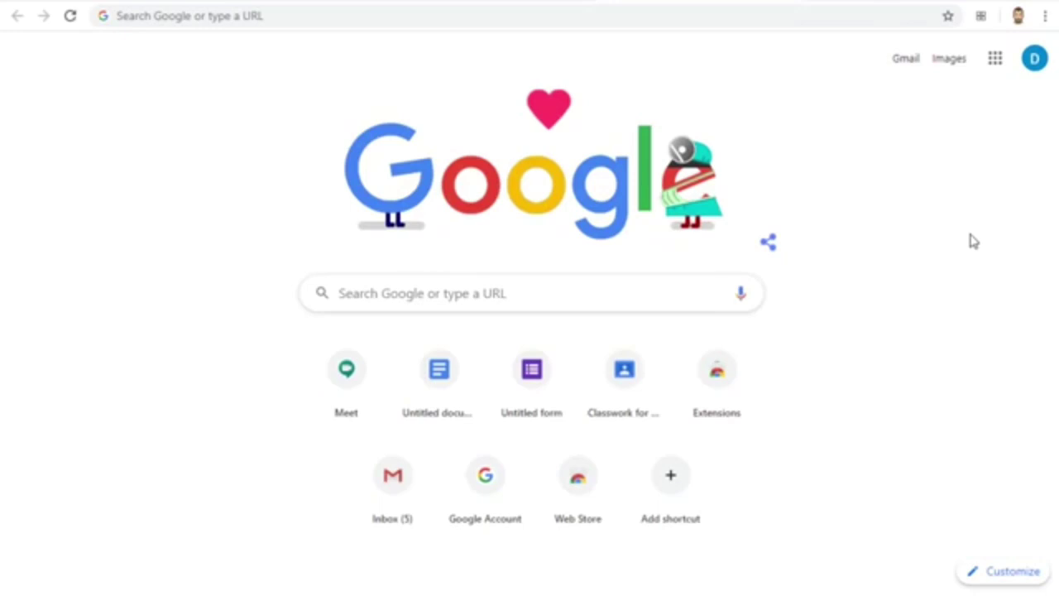
Step: Launch Google Meet from the Google apps grid and begin starting a new meeting
left_click(992, 61)
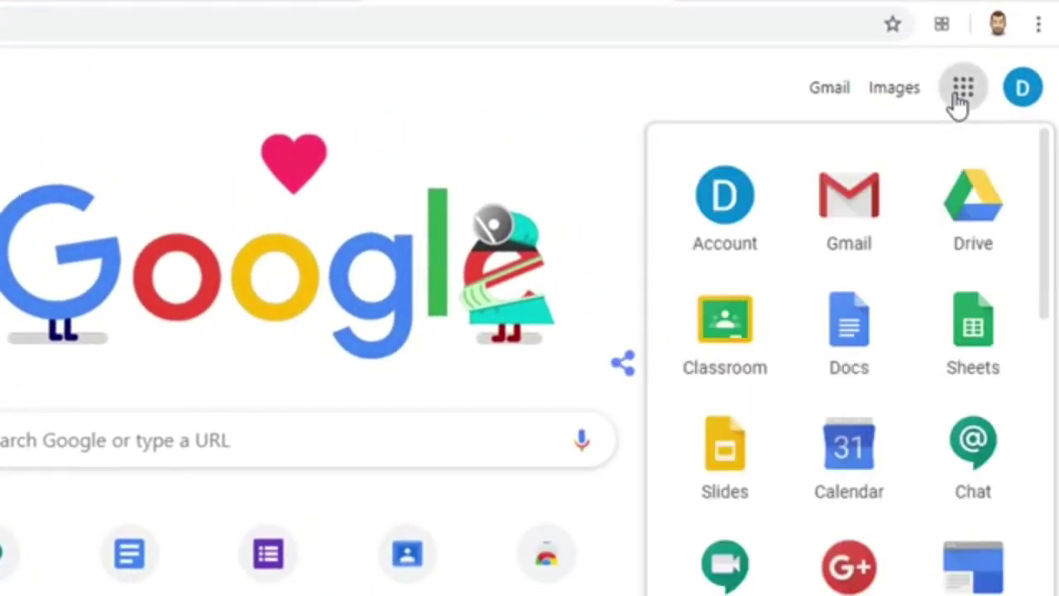
scroll(833, 367, "down", 1)
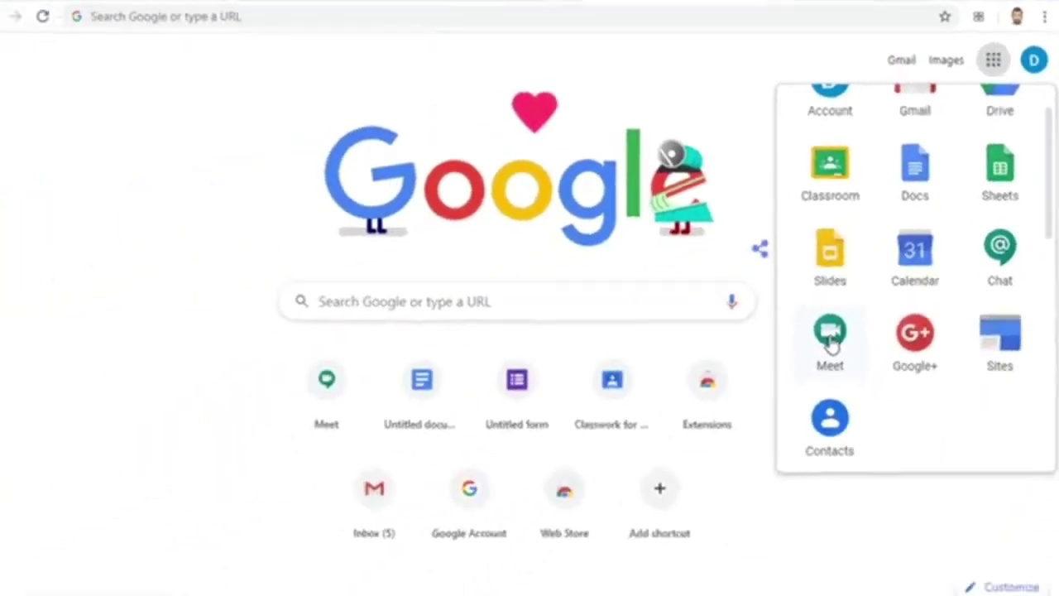
left_click(835, 327)
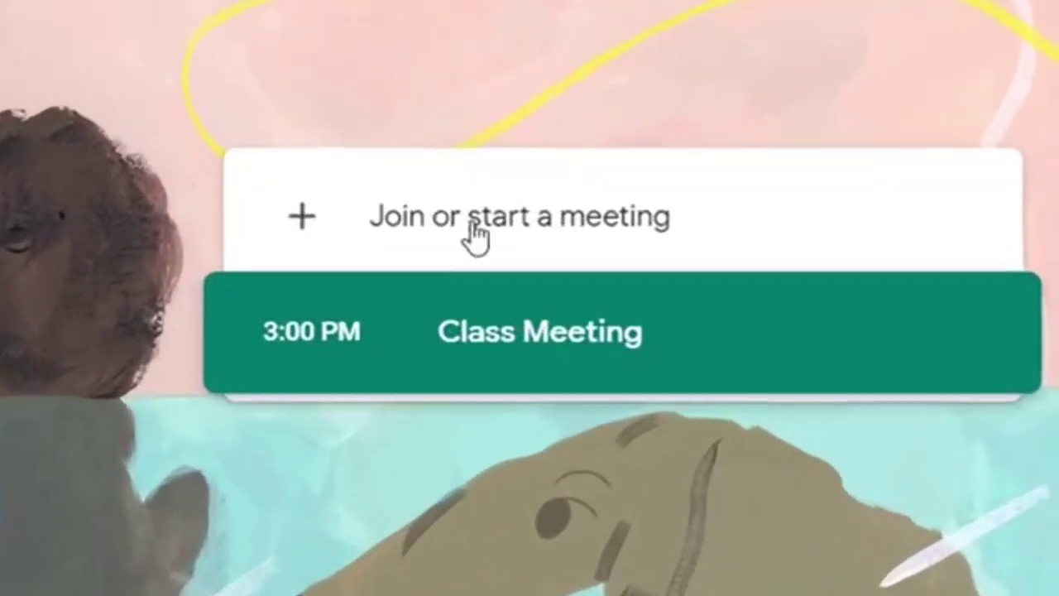
left_click(542, 237)
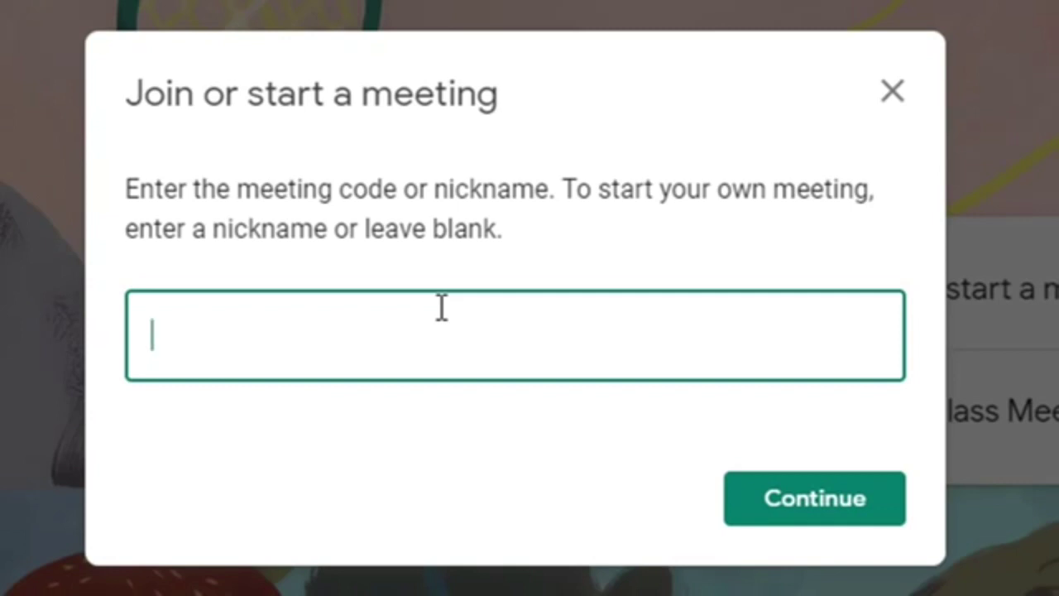
Step: Enter curts3 as the teacher's meeting nickname, then bring up the student's meeting code prompt
type("curts3")
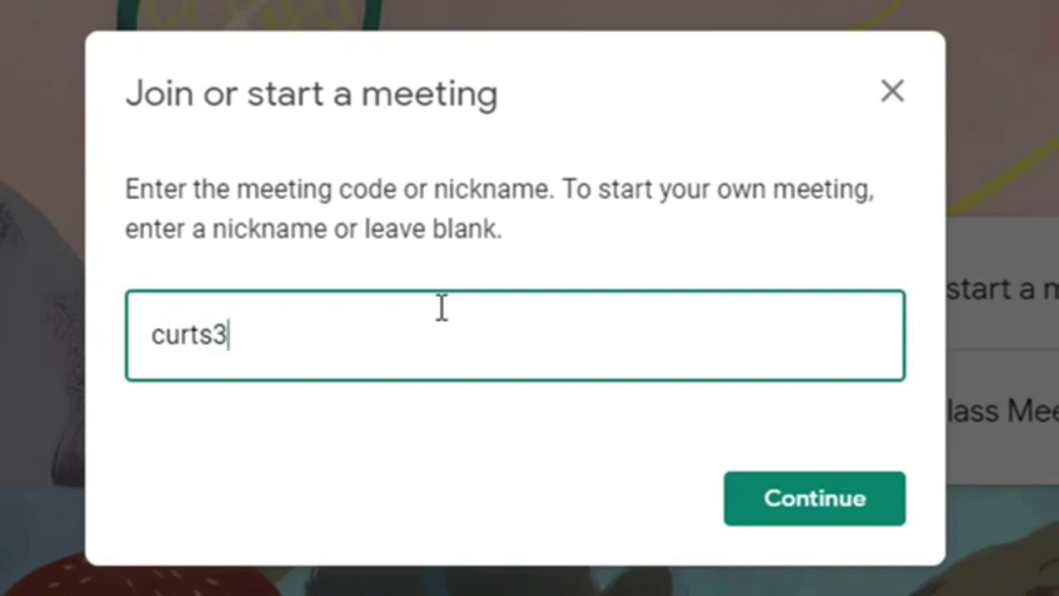
left_click(781, 240)
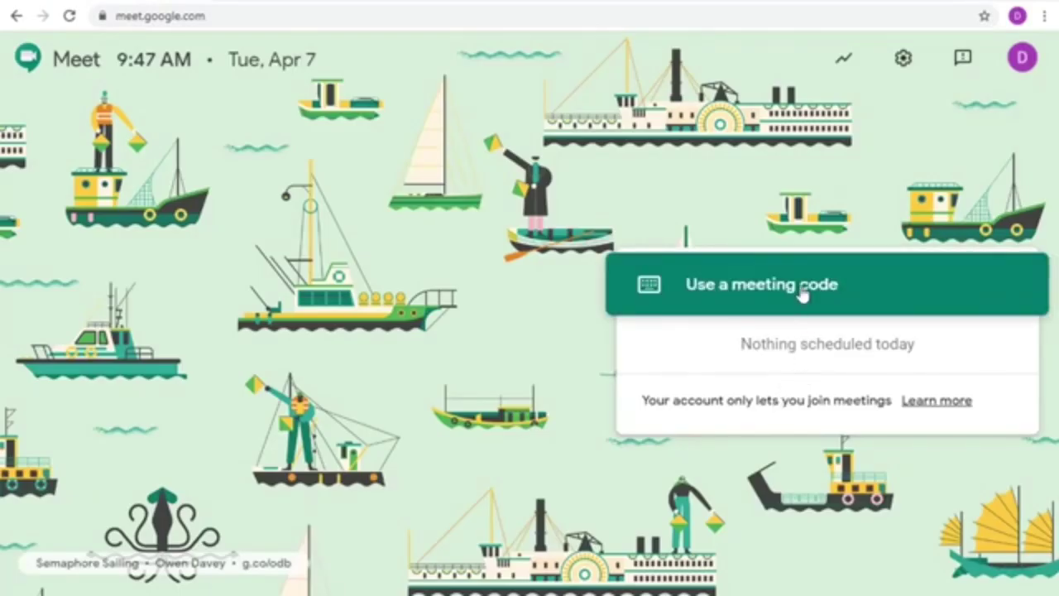
left_click(802, 294)
Step: Try joining curts3 as the student, then continue starting curts3 as the teacher
type("curts3")
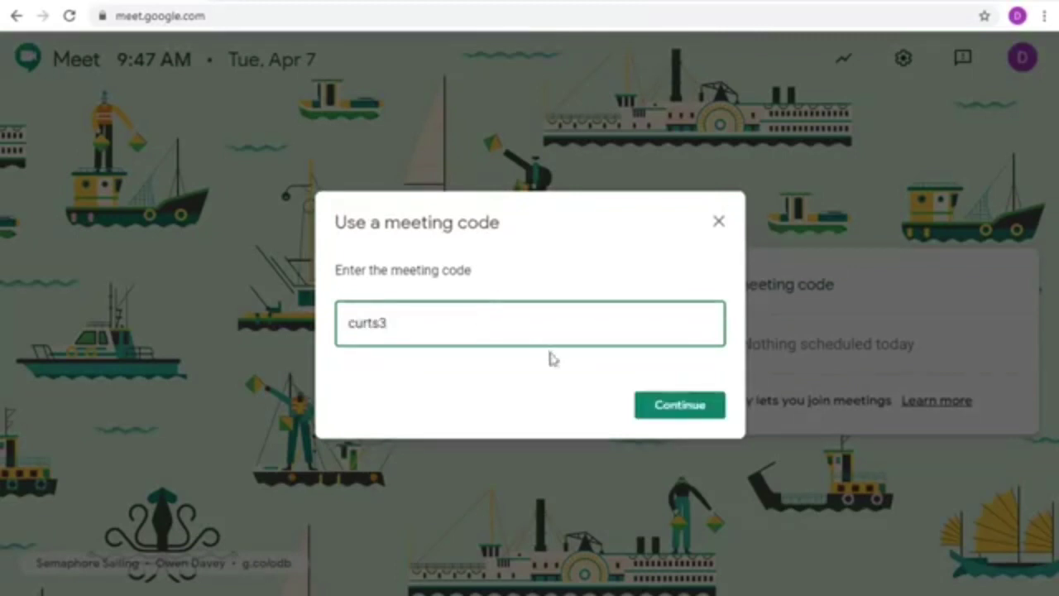
left_click(677, 408)
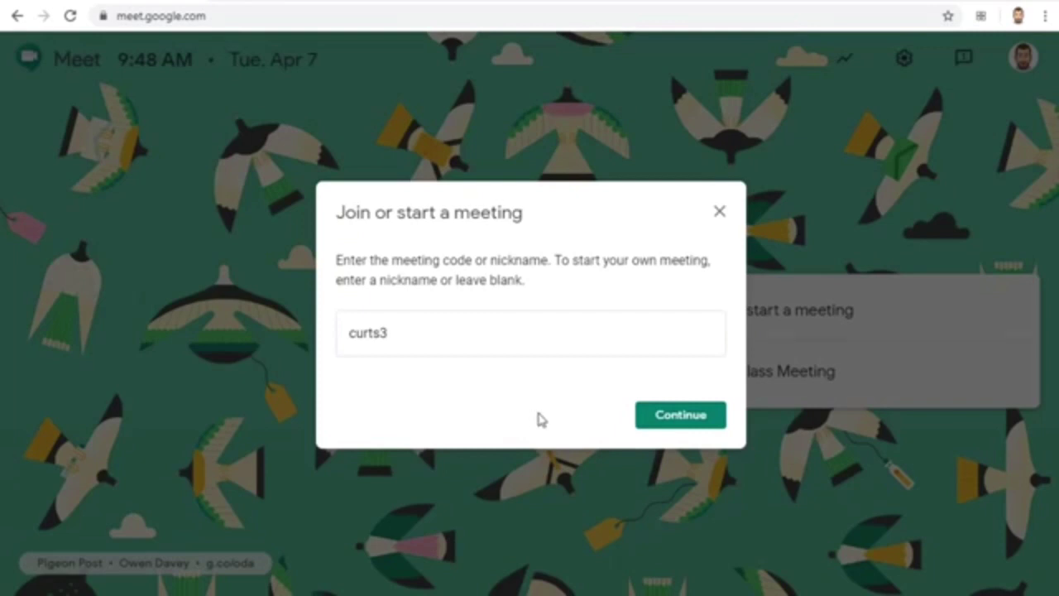
left_click(701, 423)
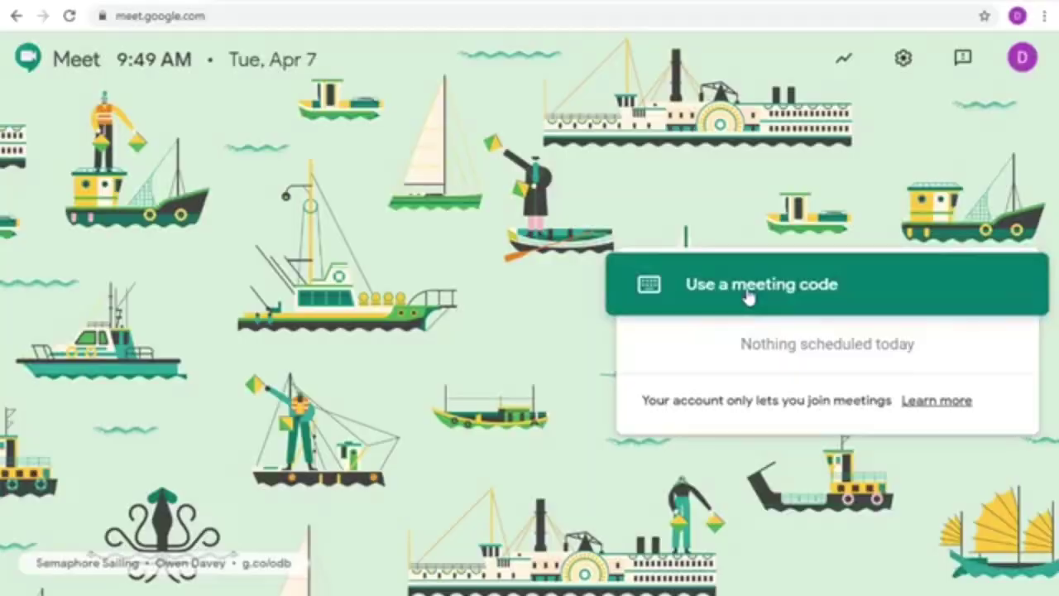
Step: Have the student join with code curts3, and move the teacher into the curts3 call
left_click(737, 292)
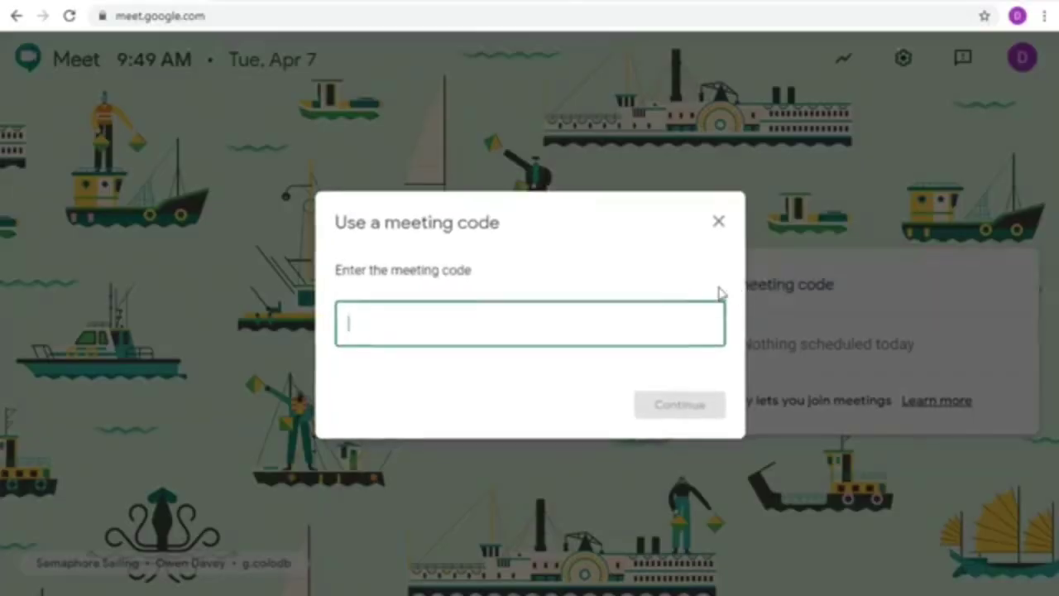
type("curts3")
left_click(659, 406)
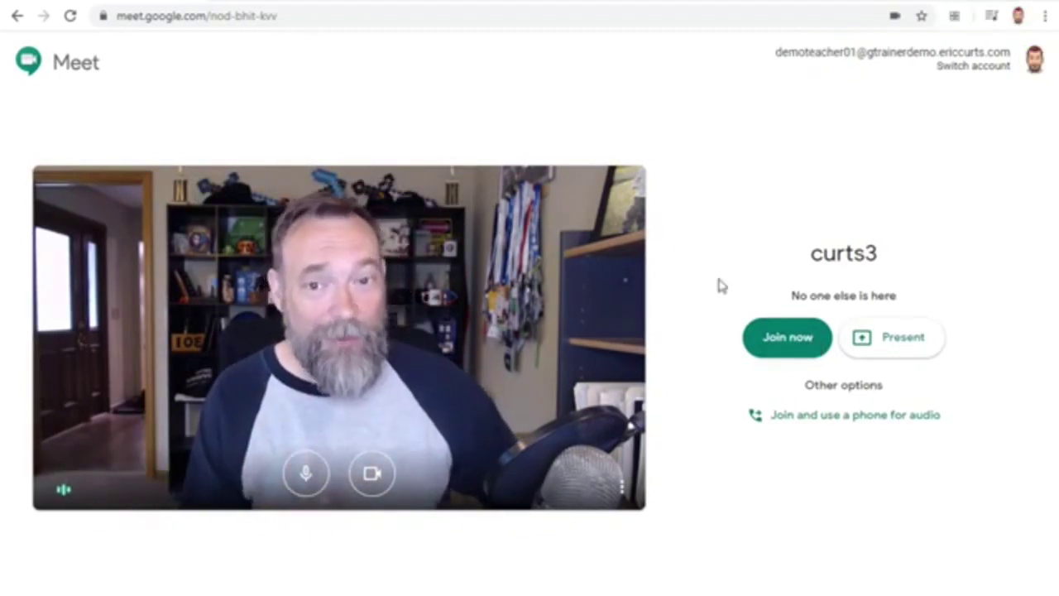
left_click(787, 341)
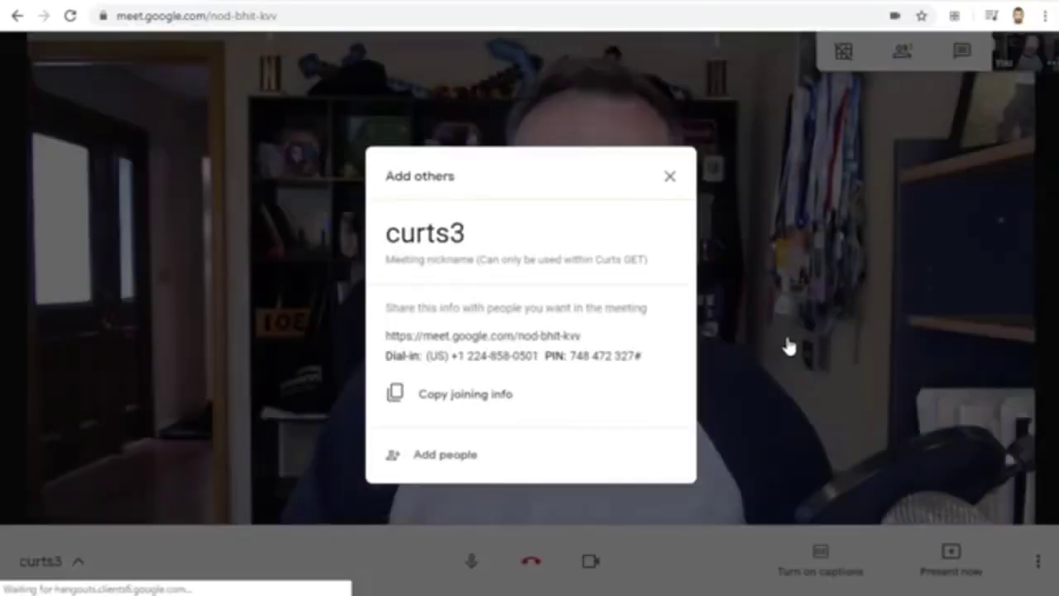
Step: Dismiss the Add others details and show the curts3 call's People list
left_click(719, 342)
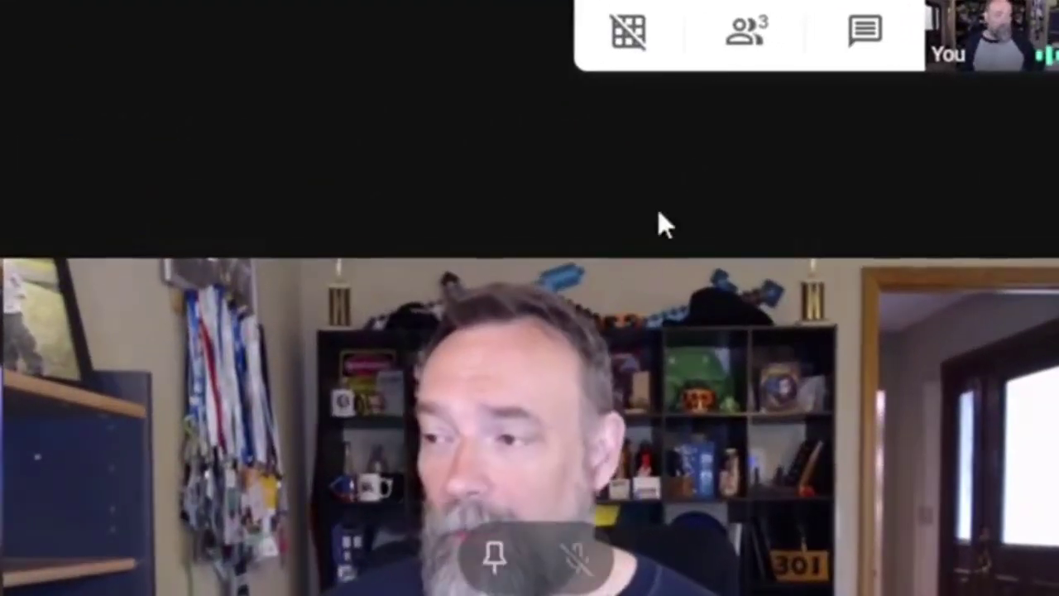
left_click(756, 41)
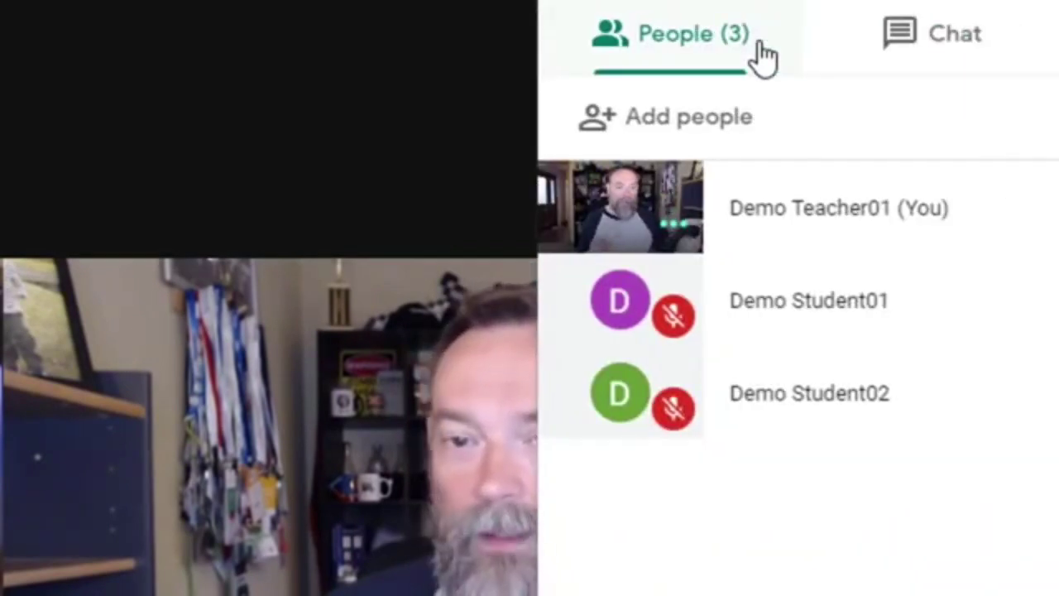
Step: Remove both students from the curts3 call, confirming each, then leave the emptied call
mouse_move(1007, 322)
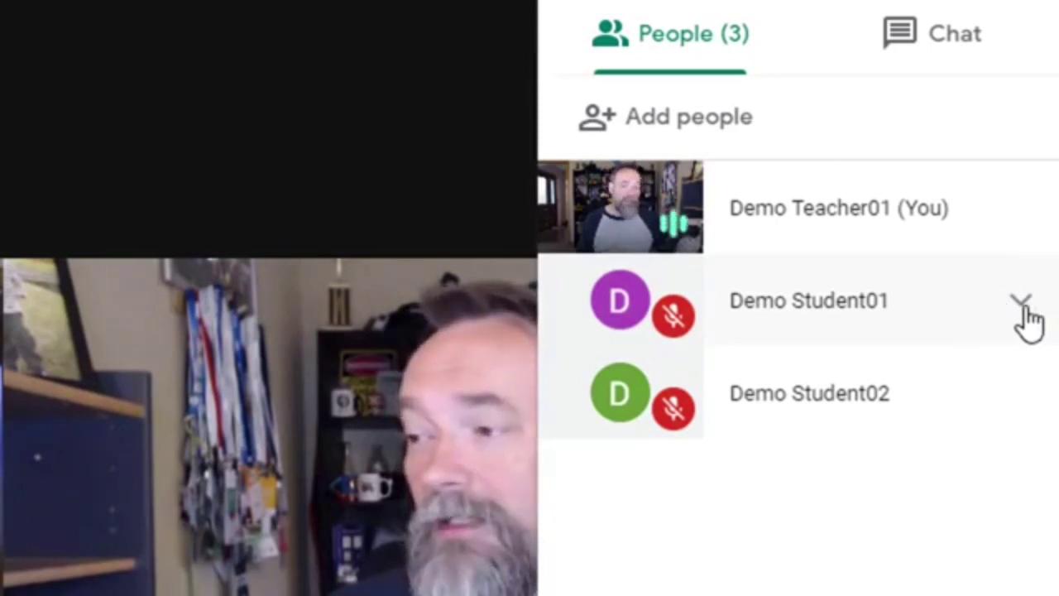
left_click(1026, 316)
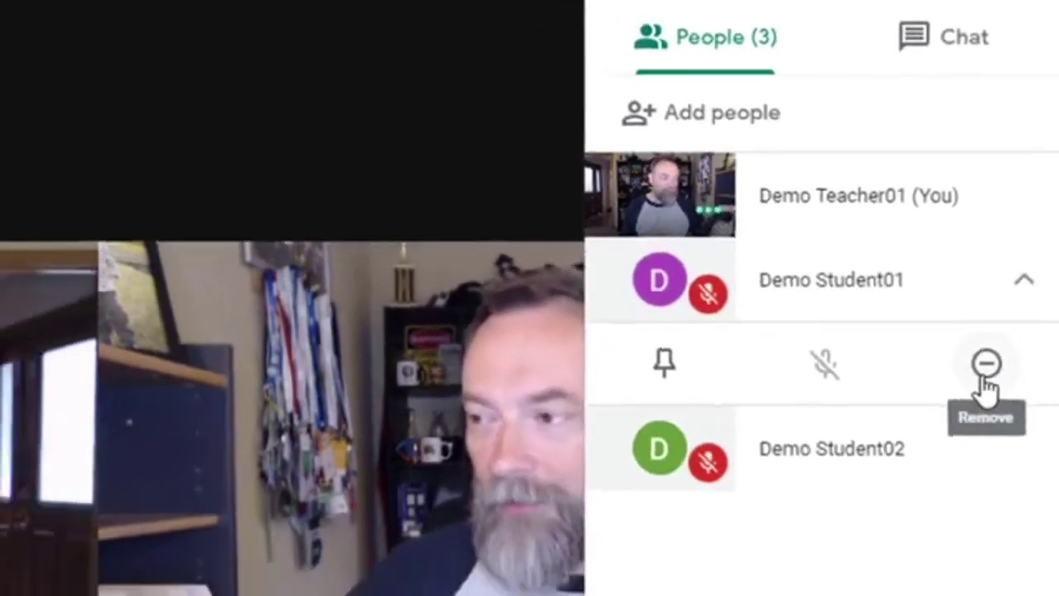
left_click(976, 409)
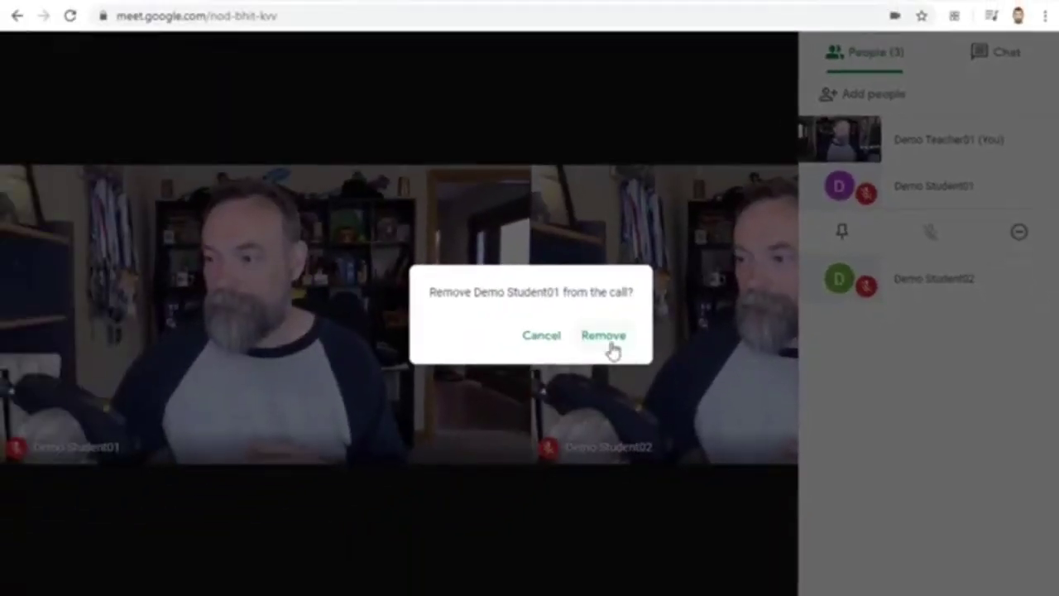
left_click(569, 357)
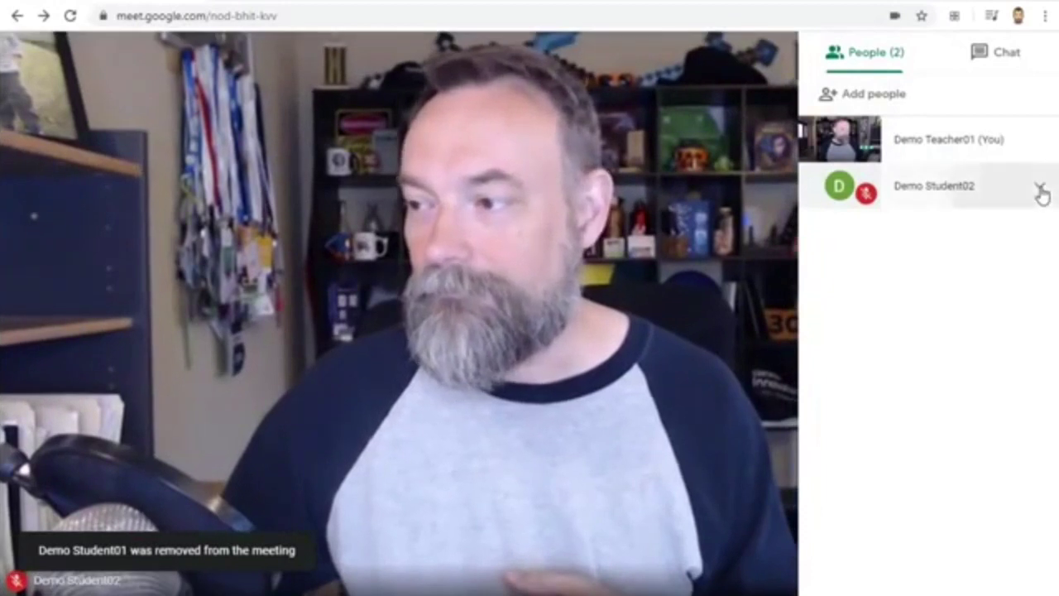
left_click(1039, 187)
left_click(1019, 234)
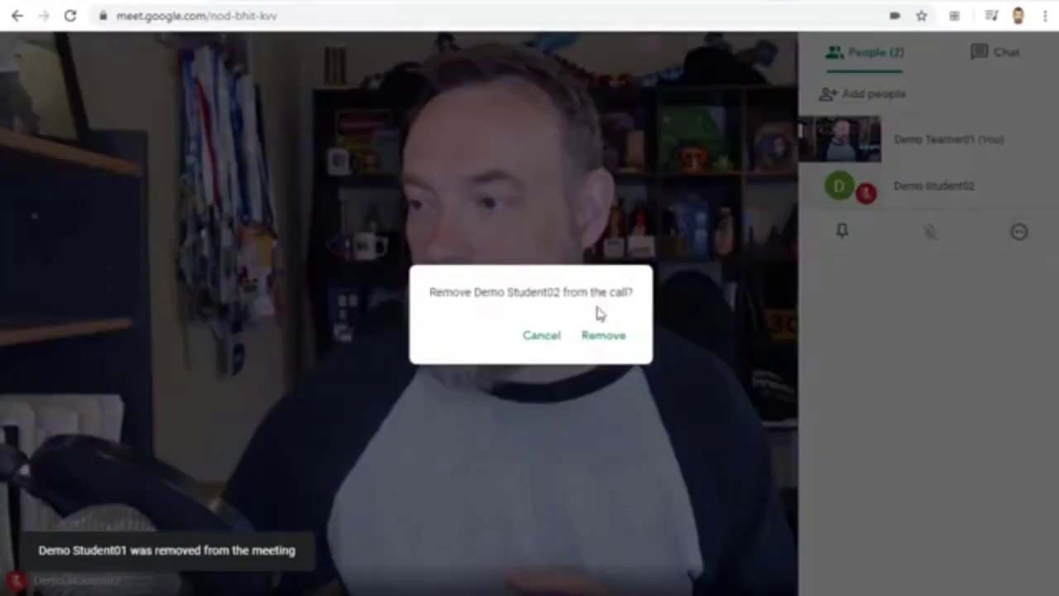
left_click(607, 342)
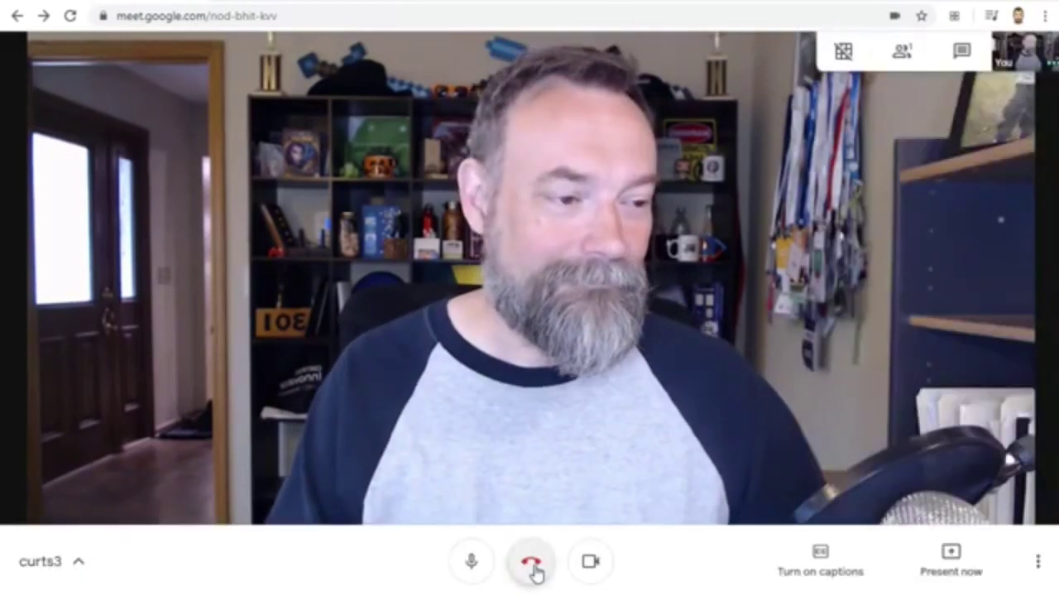
left_click(532, 563)
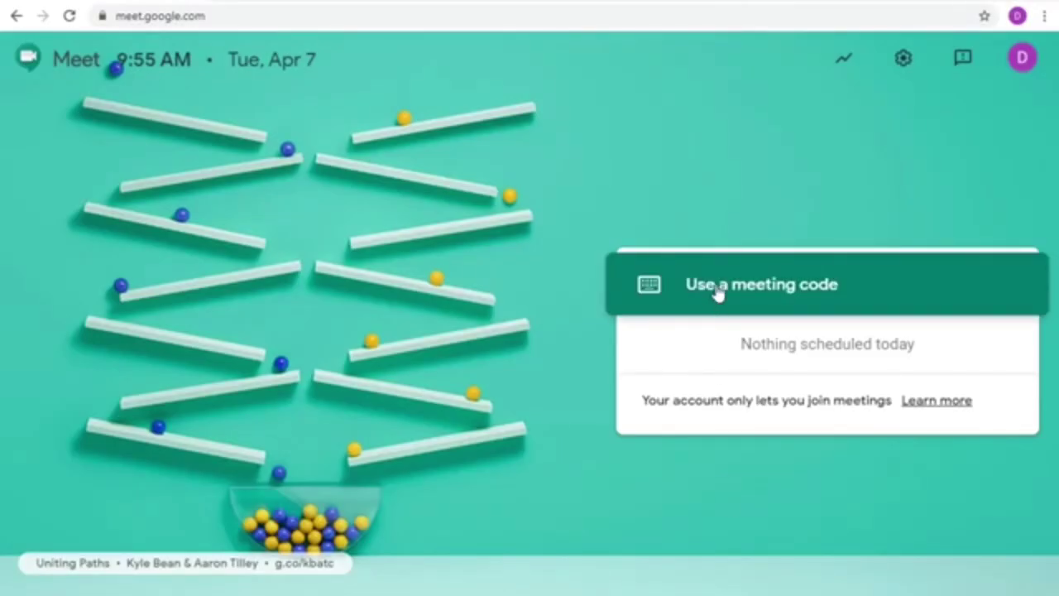
Step: Retry joining with code curts3 as the student after the teacher left
left_click(718, 291)
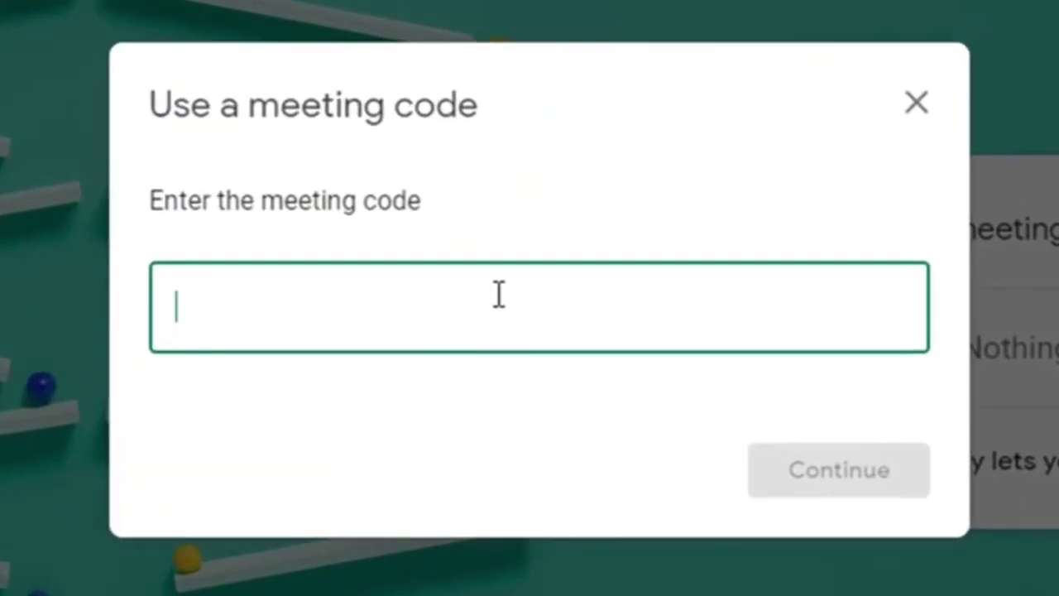
type("curts3")
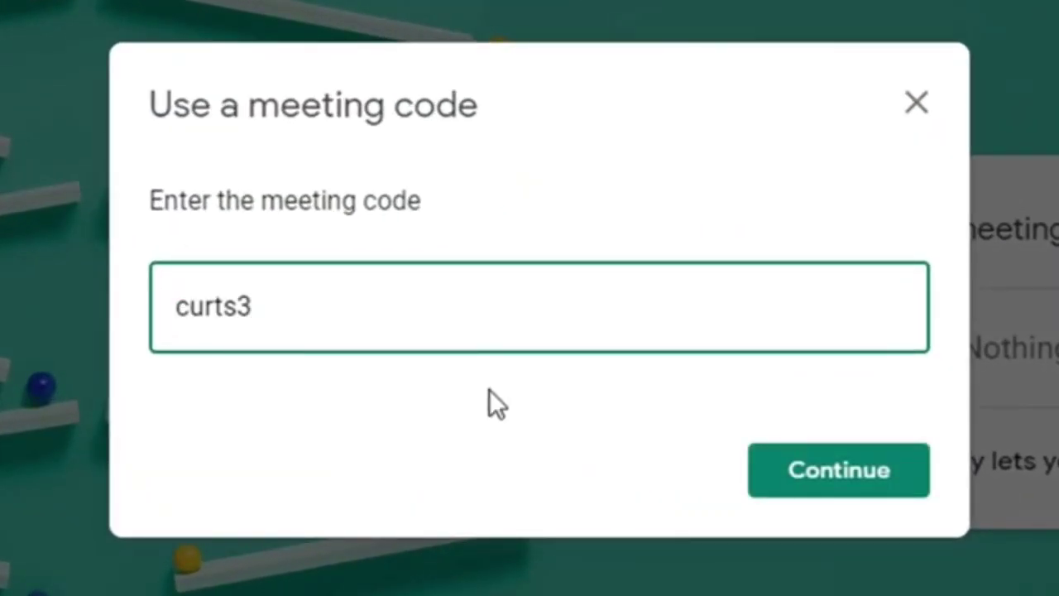
left_click(804, 477)
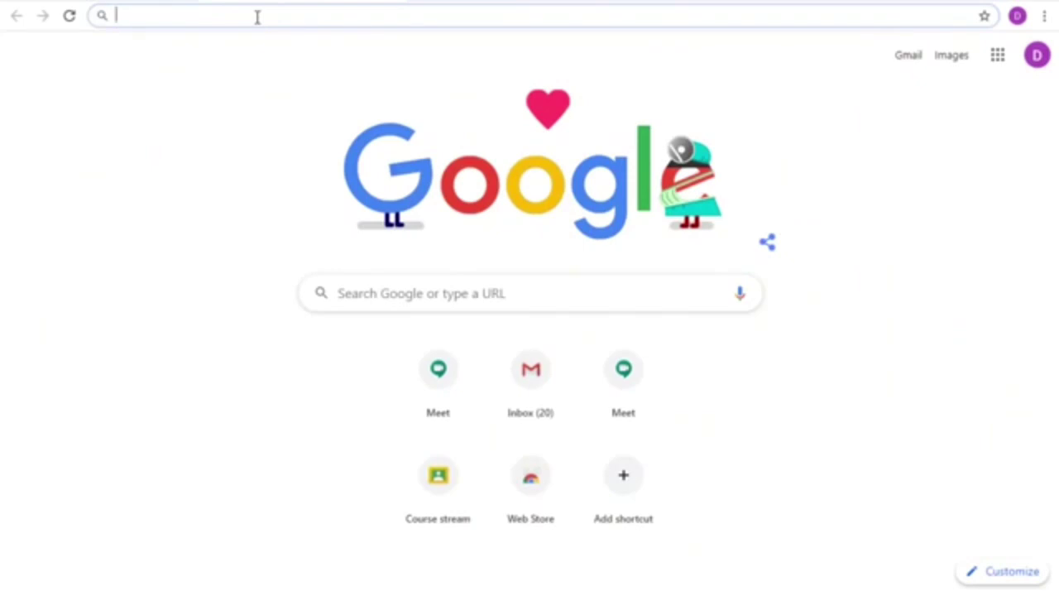
Step: Paste meet.google.com into the address bar and go to it
type("https://meet.google.com/nod-bhit-kvv")
key("Return")
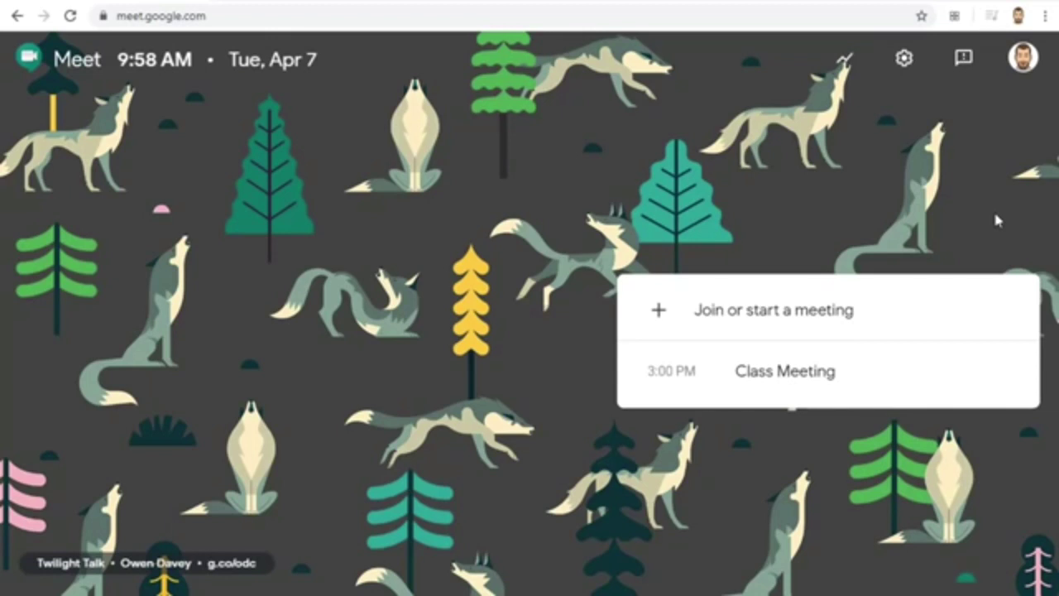
key("Down")
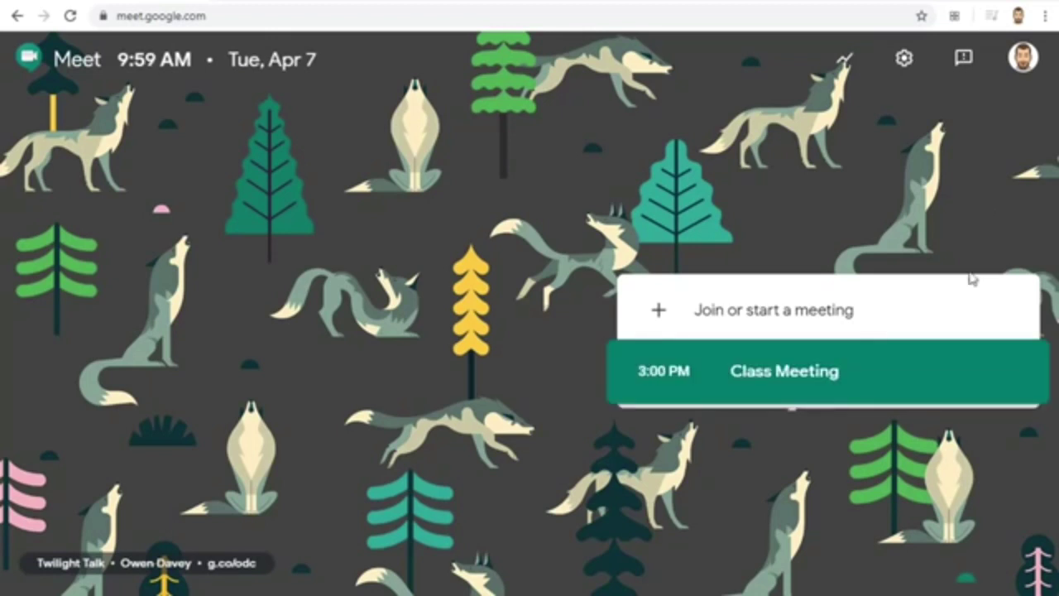
Step: Type curts3 as the nickname in the teacher's join-or-start prompt
left_click(855, 313)
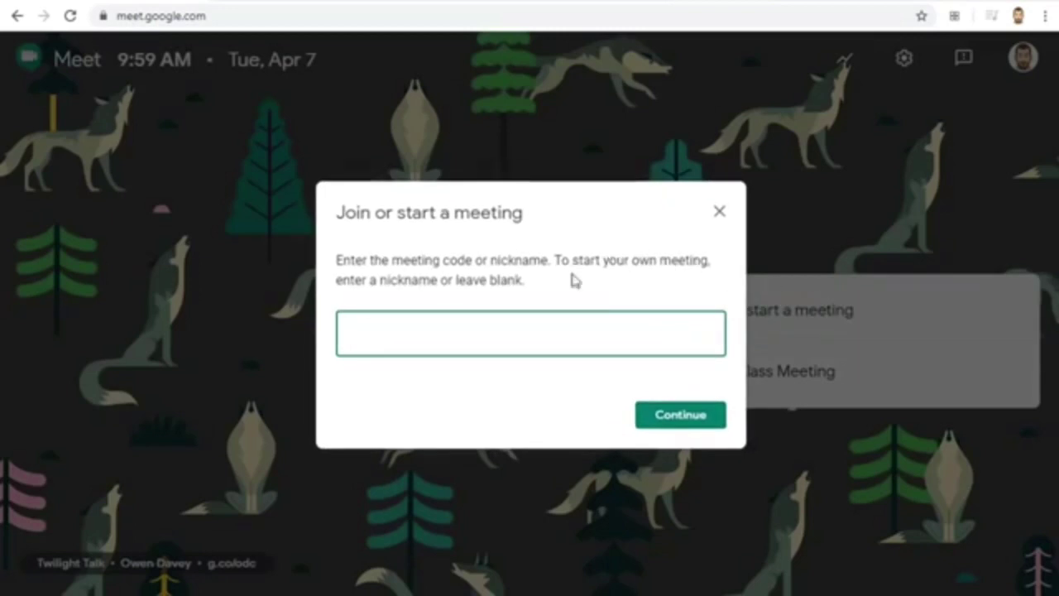
type("curts3")
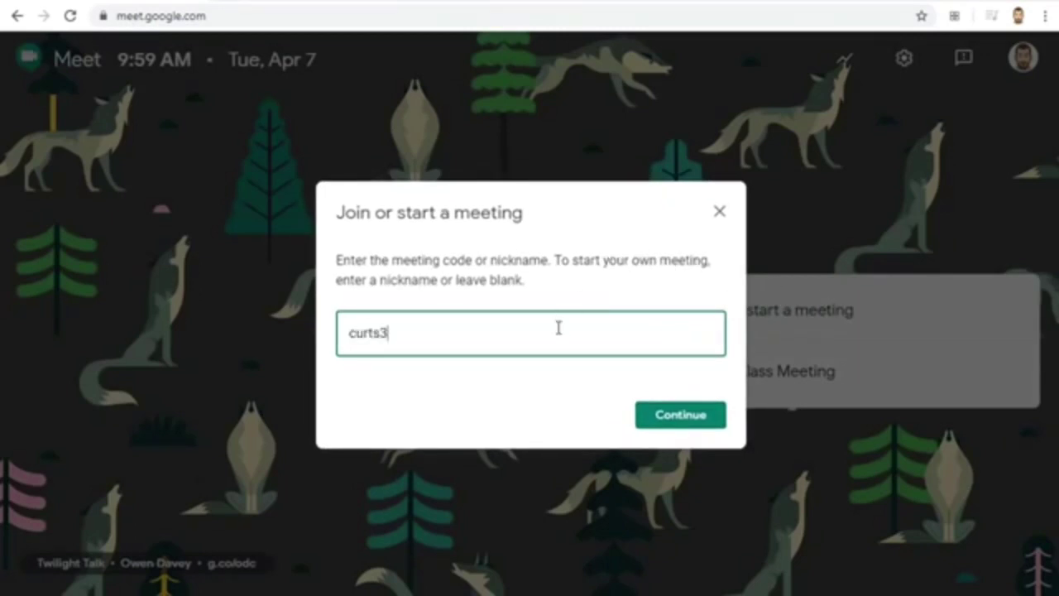